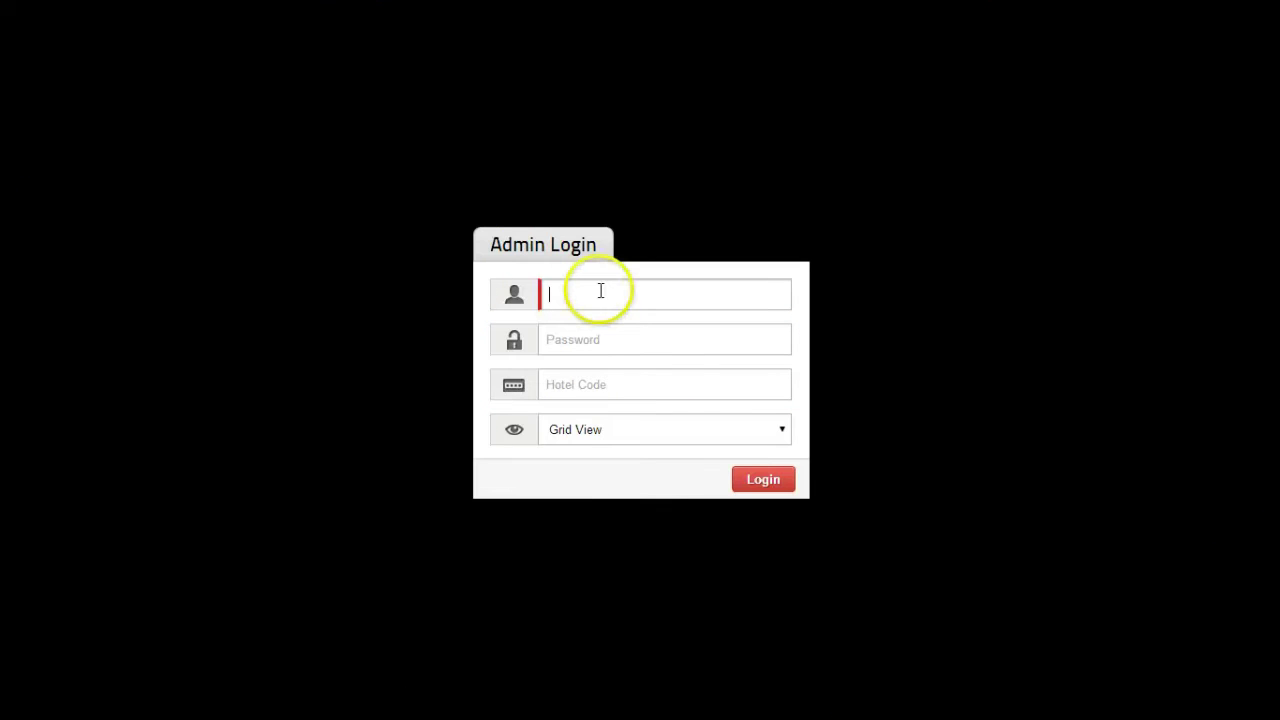
Fill in the admin username, password and property hotel code on the login form
key("Tab")
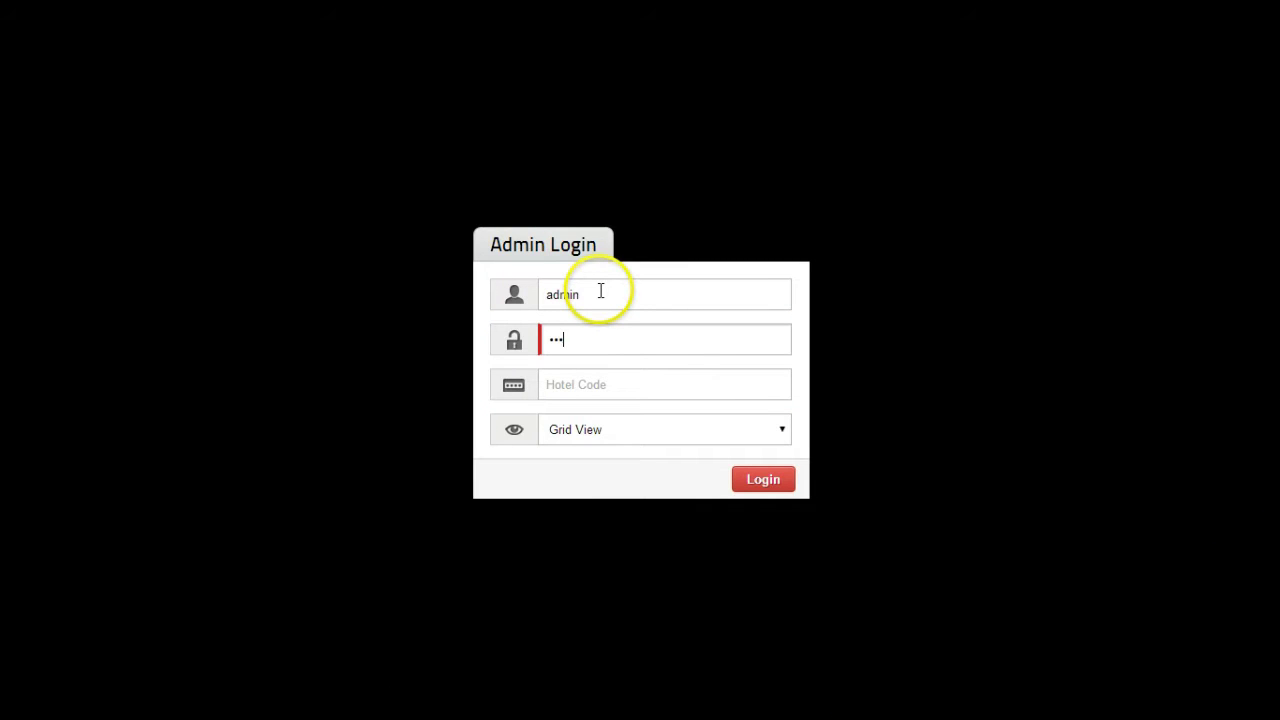
key("Tab")
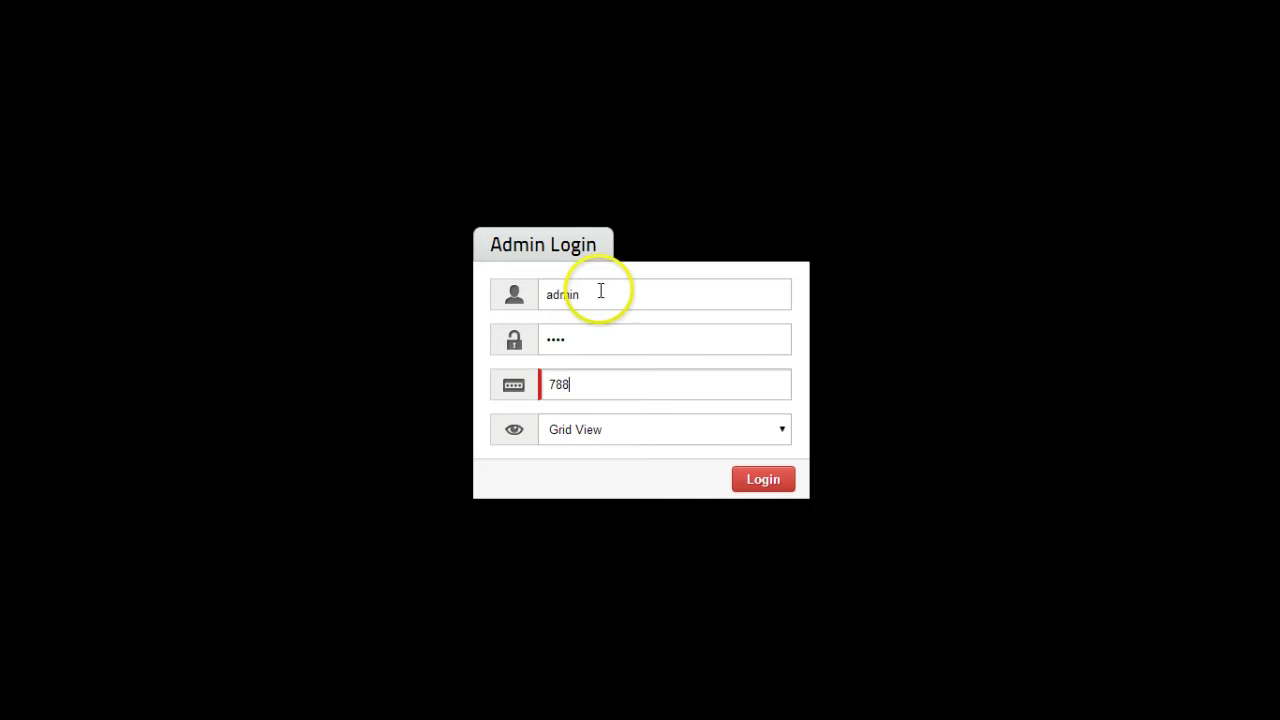
Log in to the admin dashboard and bring up the Marketing > Yield submenu
left_click(746, 480)
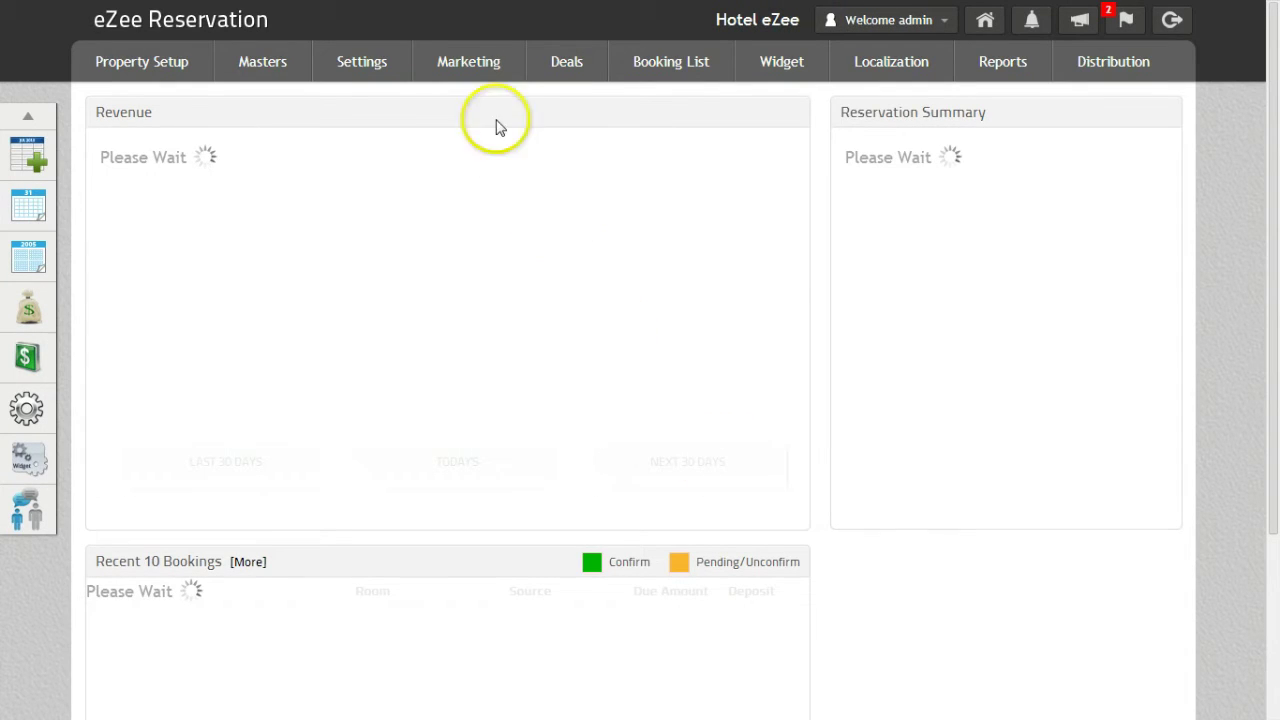
mouse_move(467, 62)
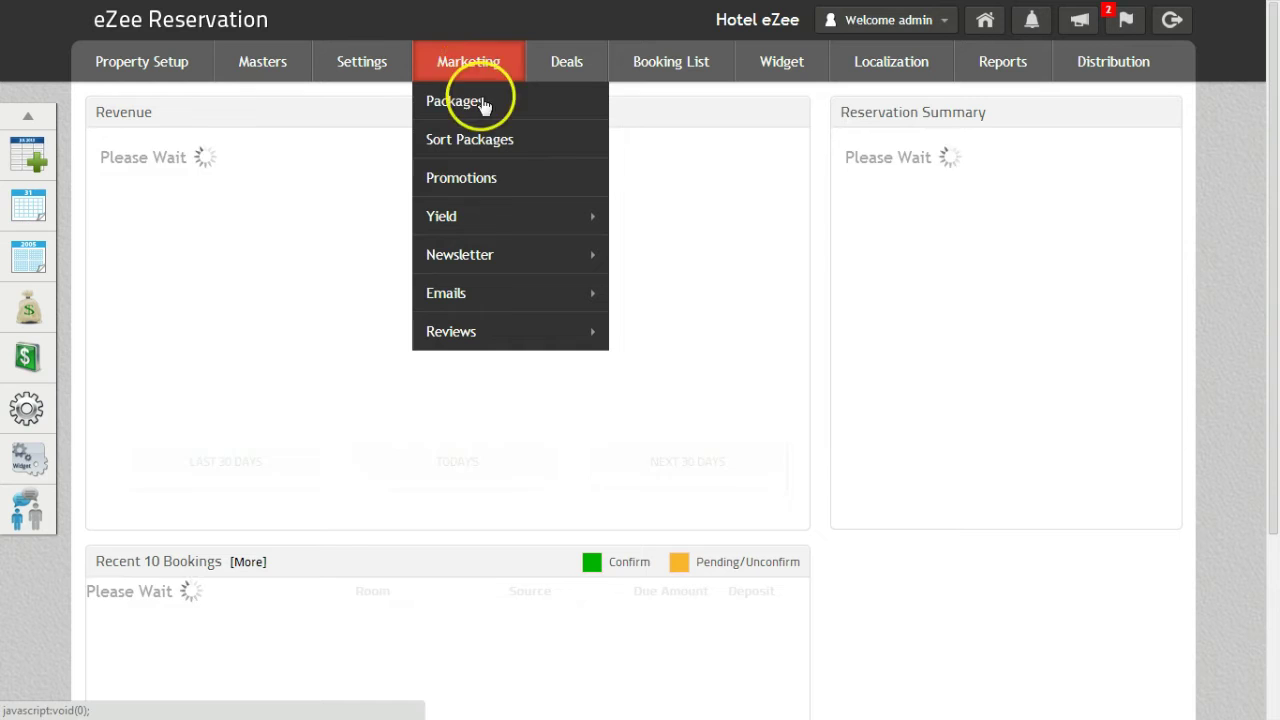
mouse_move(499, 216)
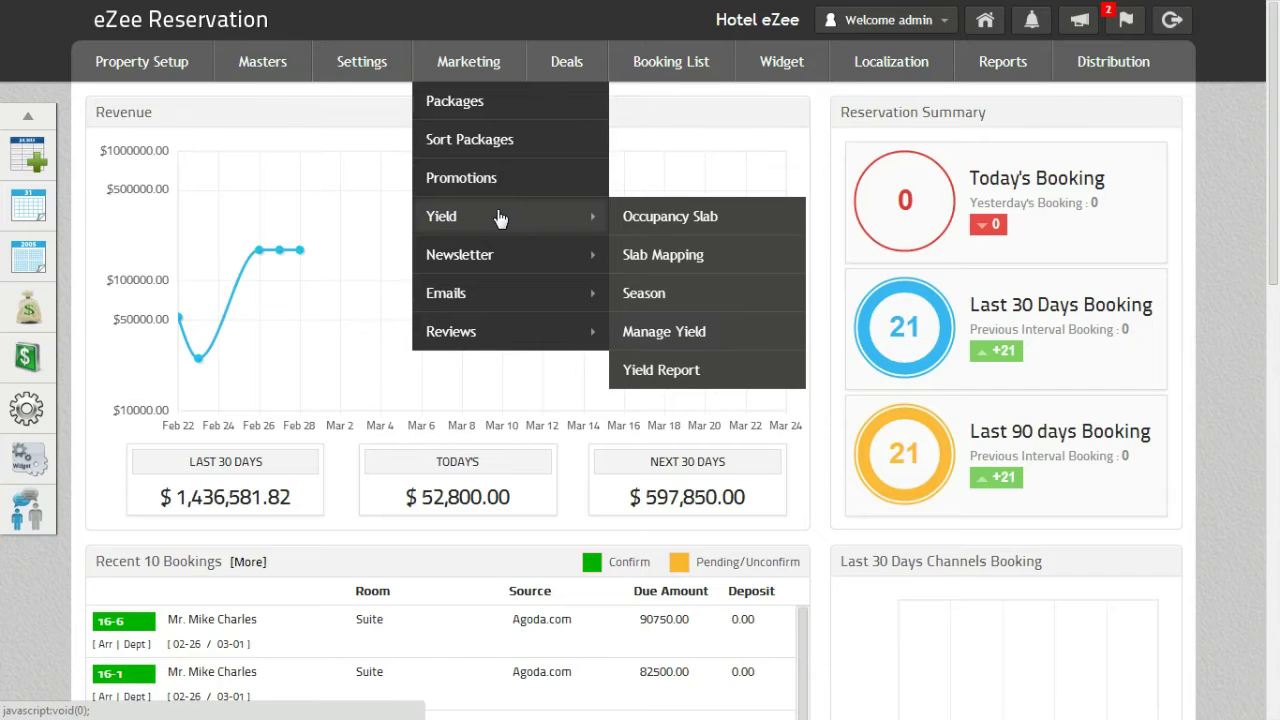
Open Occupancy Slab and set 4 slabs: 0–25, 26–50, 51–75 and 76–100 percent
left_click(696, 230)
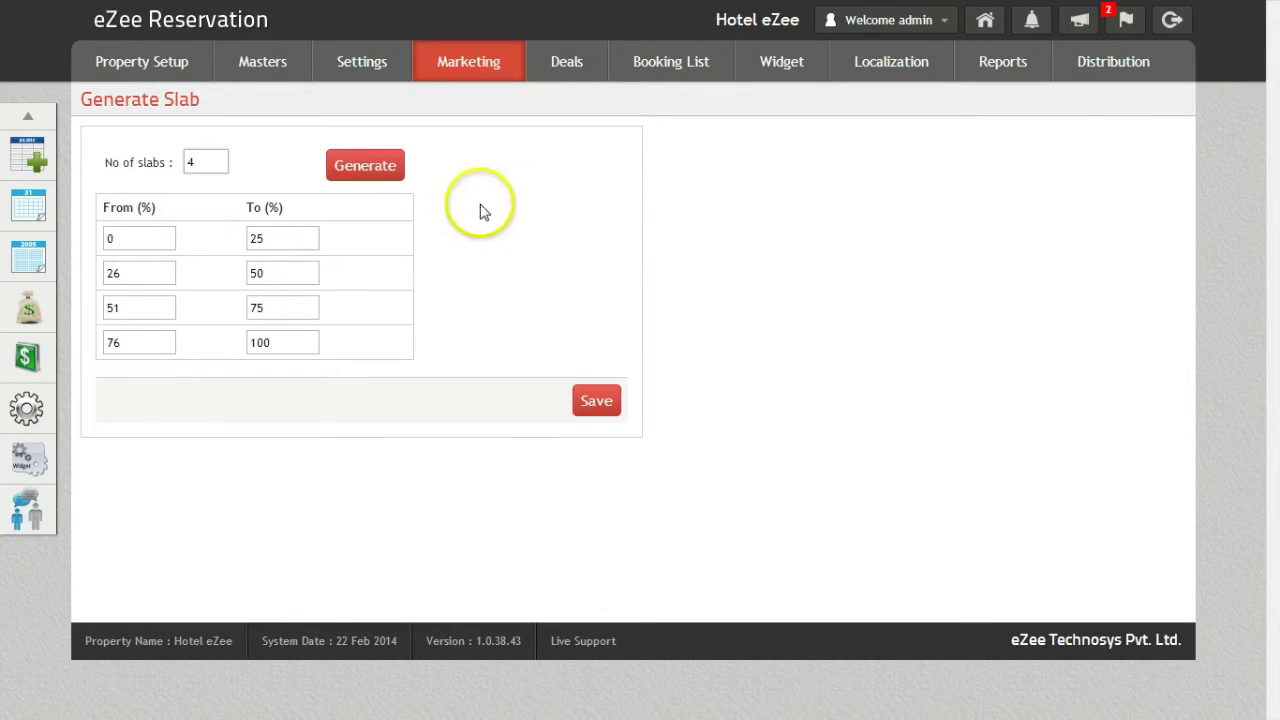
left_click(193, 178)
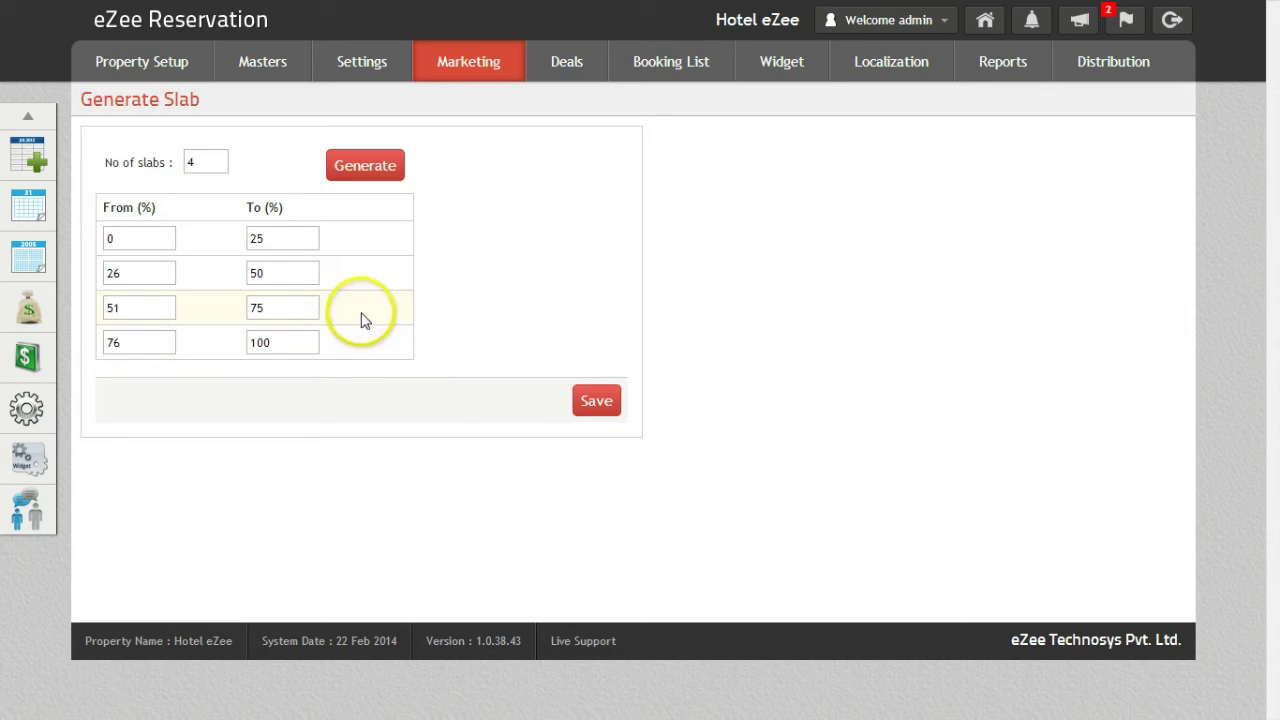
Show the Slab Mapping rate plans for the Channel - CHANNEL source
left_click(467, 70)
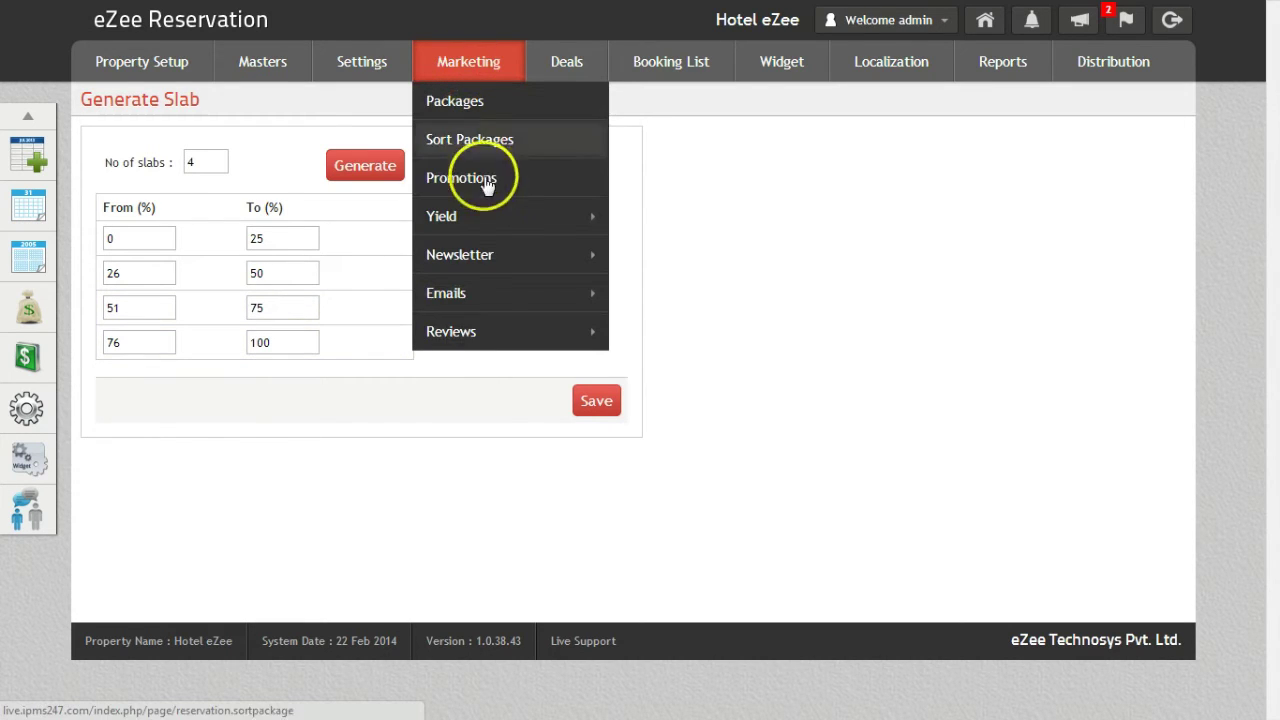
left_click(649, 258)
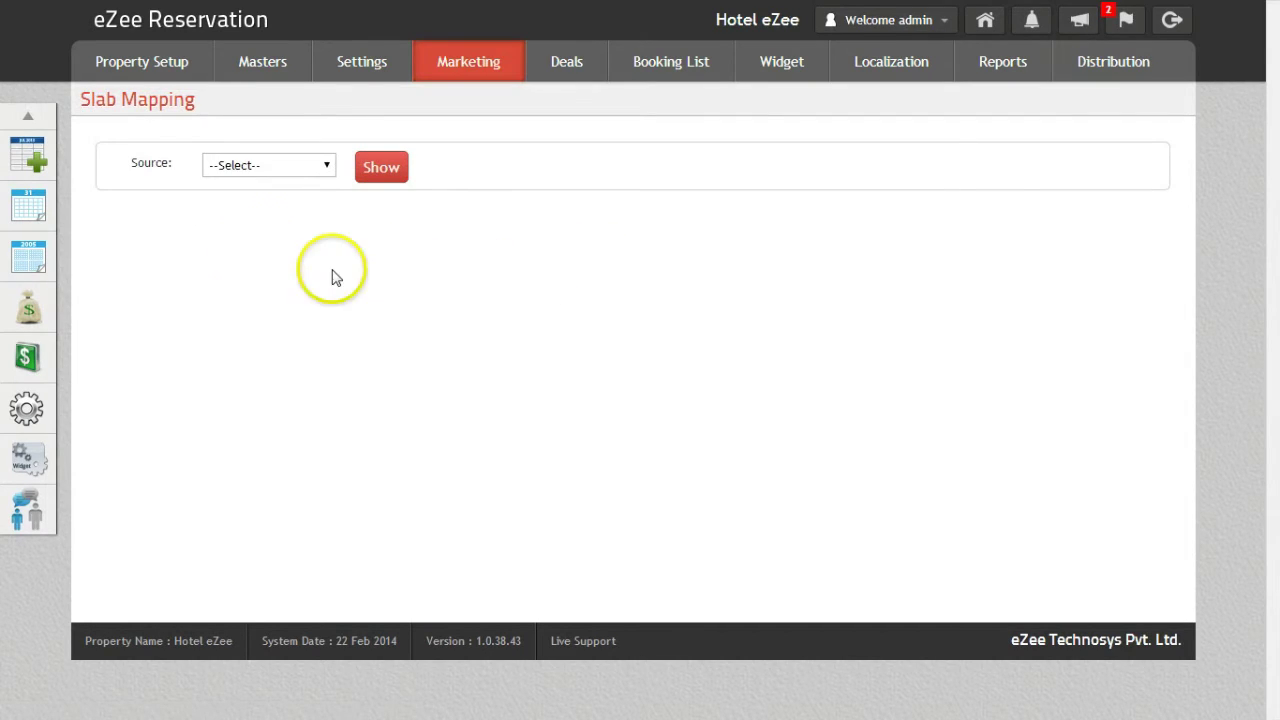
left_click(278, 168)
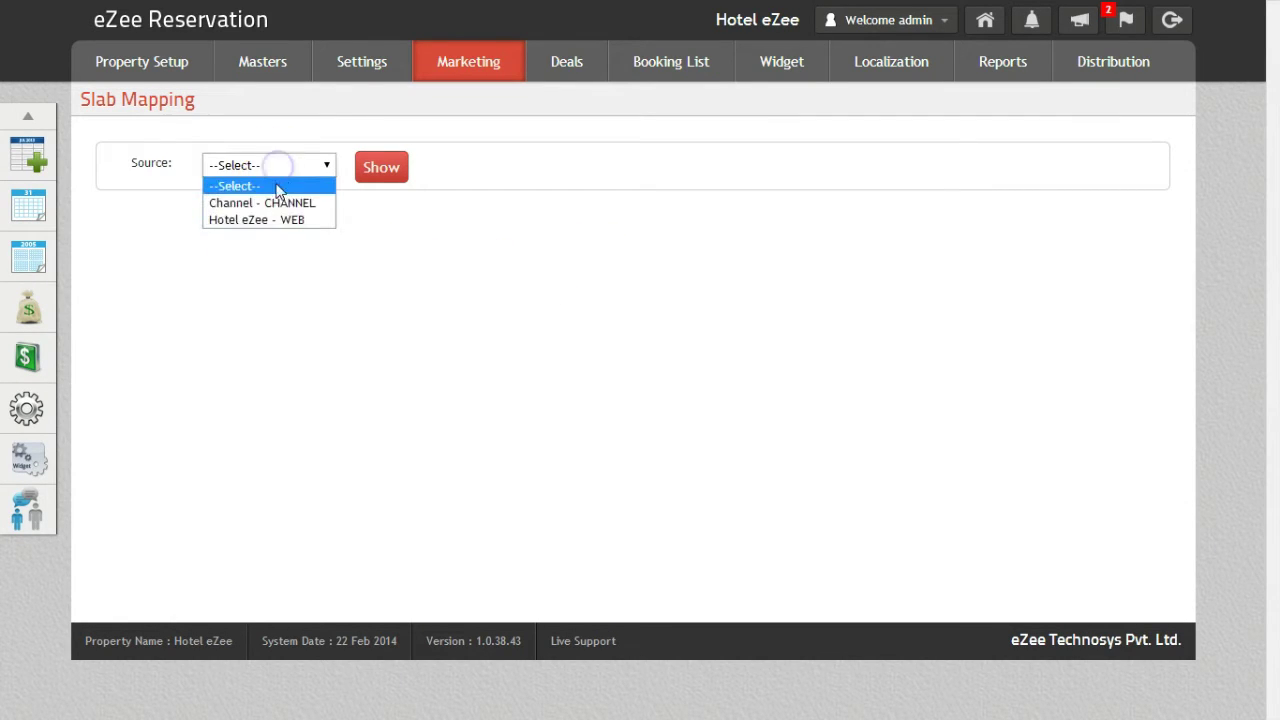
left_click(265, 203)
left_click(382, 170)
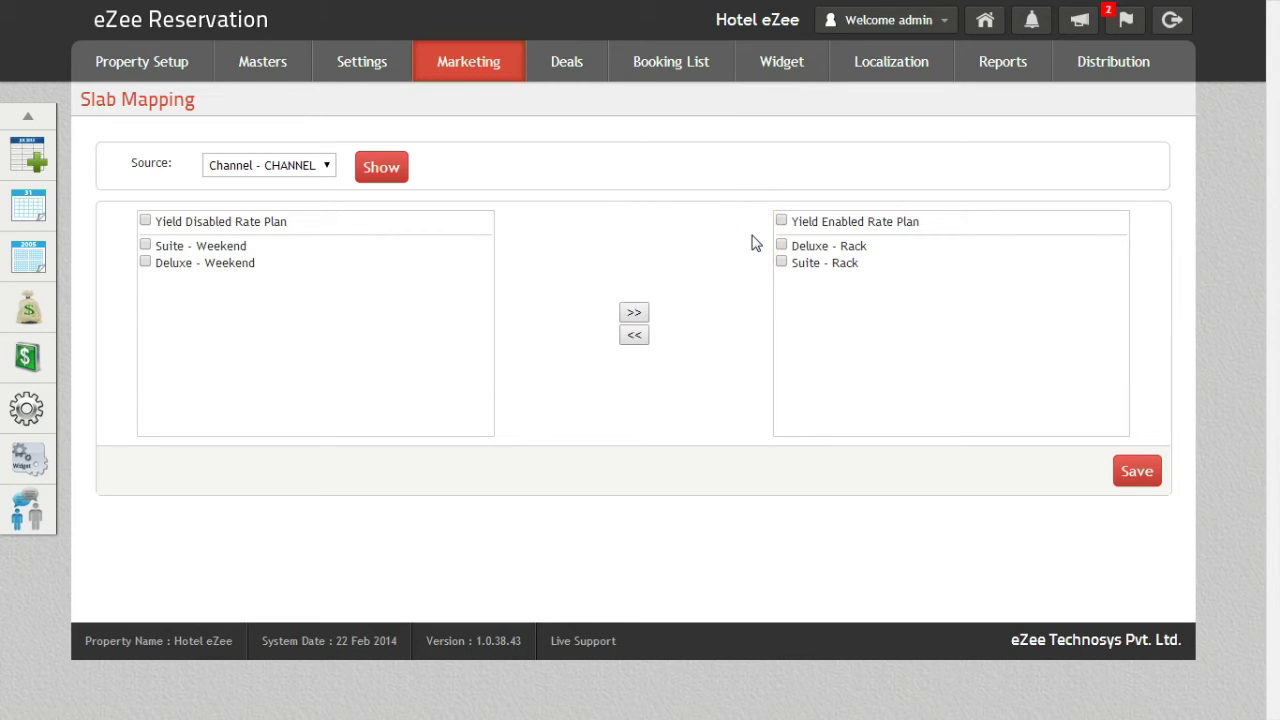
Open the Season List from Marketing > Yield > Season, showing High Season
left_click(468, 61)
mouse_move(535, 225)
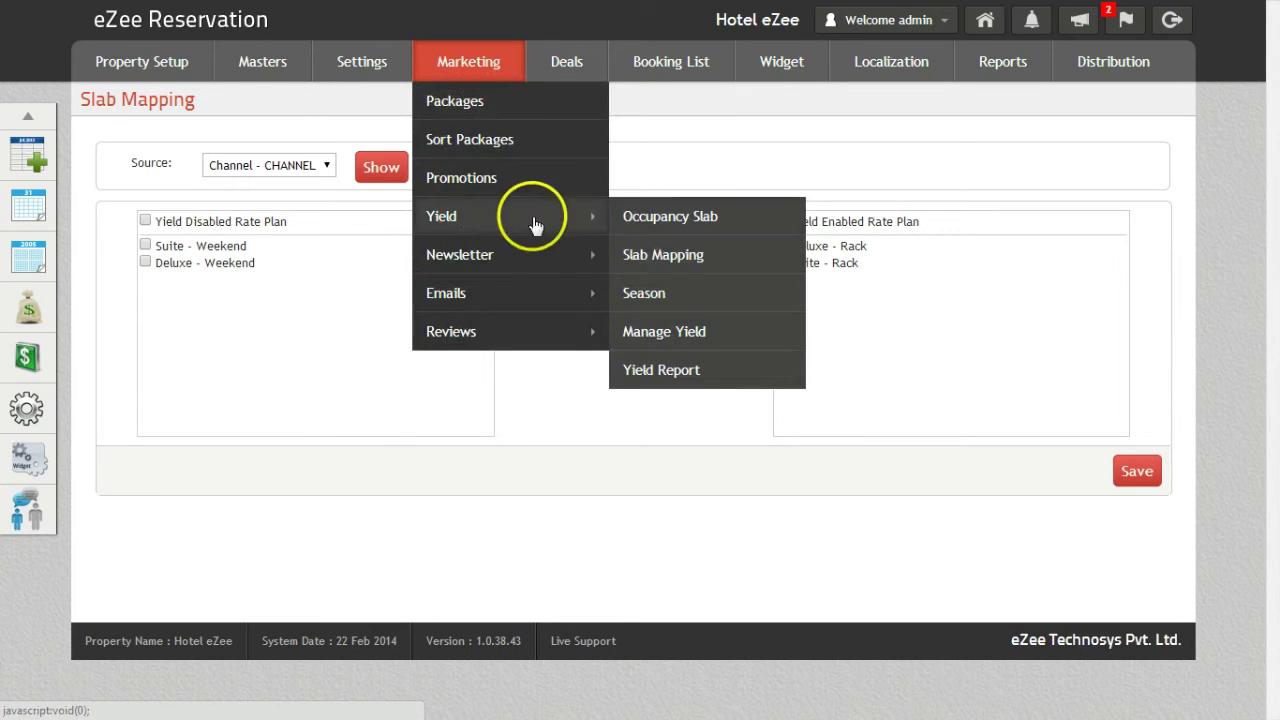
left_click(648, 290)
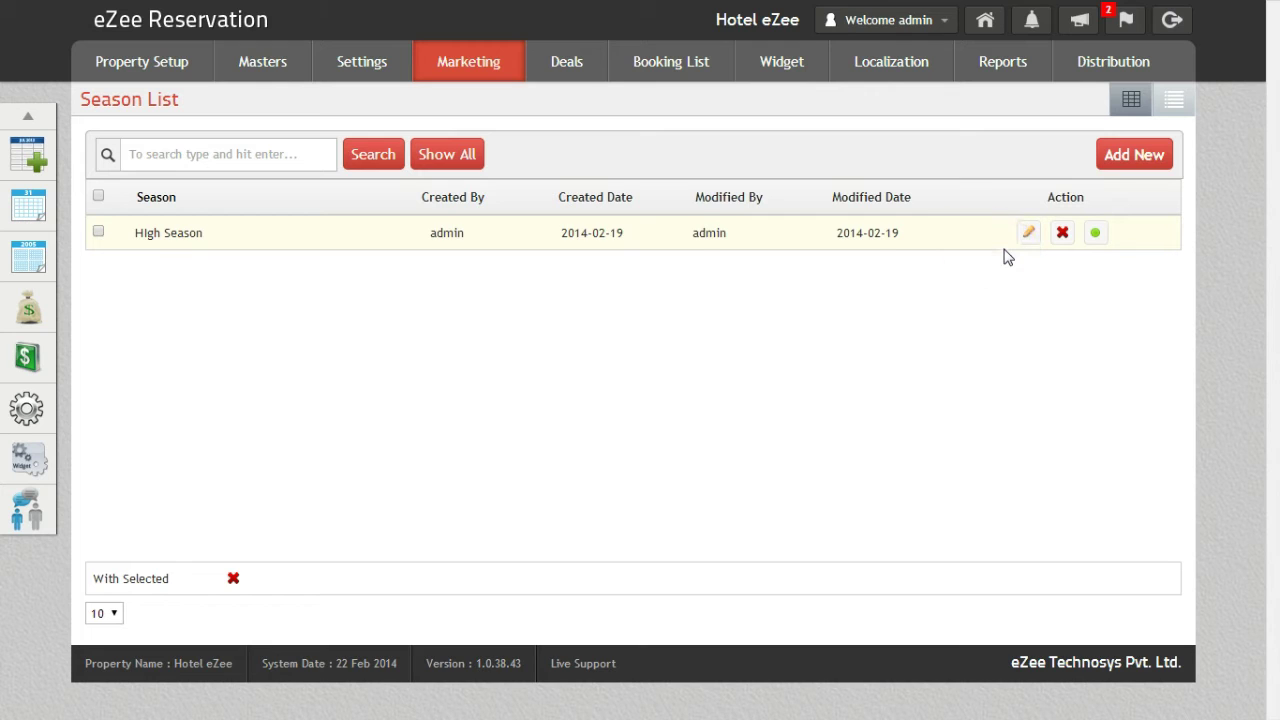
Open Manage Yield with the Channel source's Suite - Rack rate plan selected
left_click(491, 75)
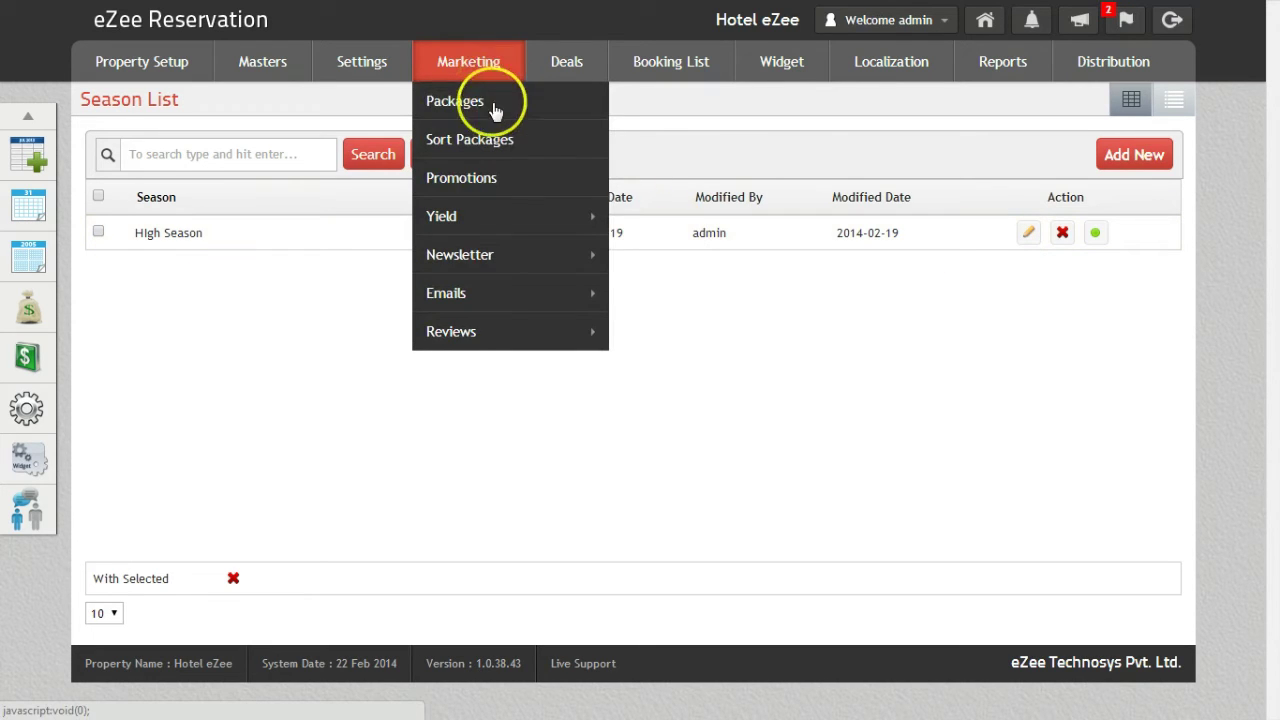
mouse_move(509, 214)
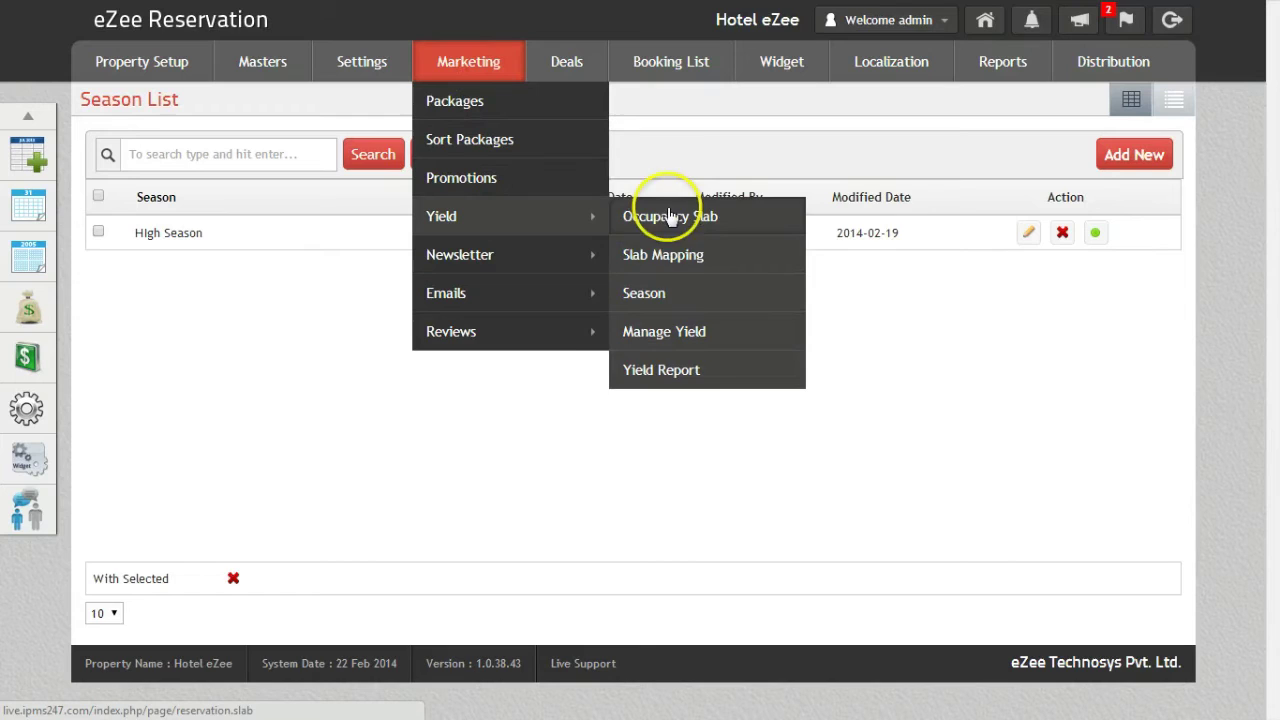
left_click(686, 338)
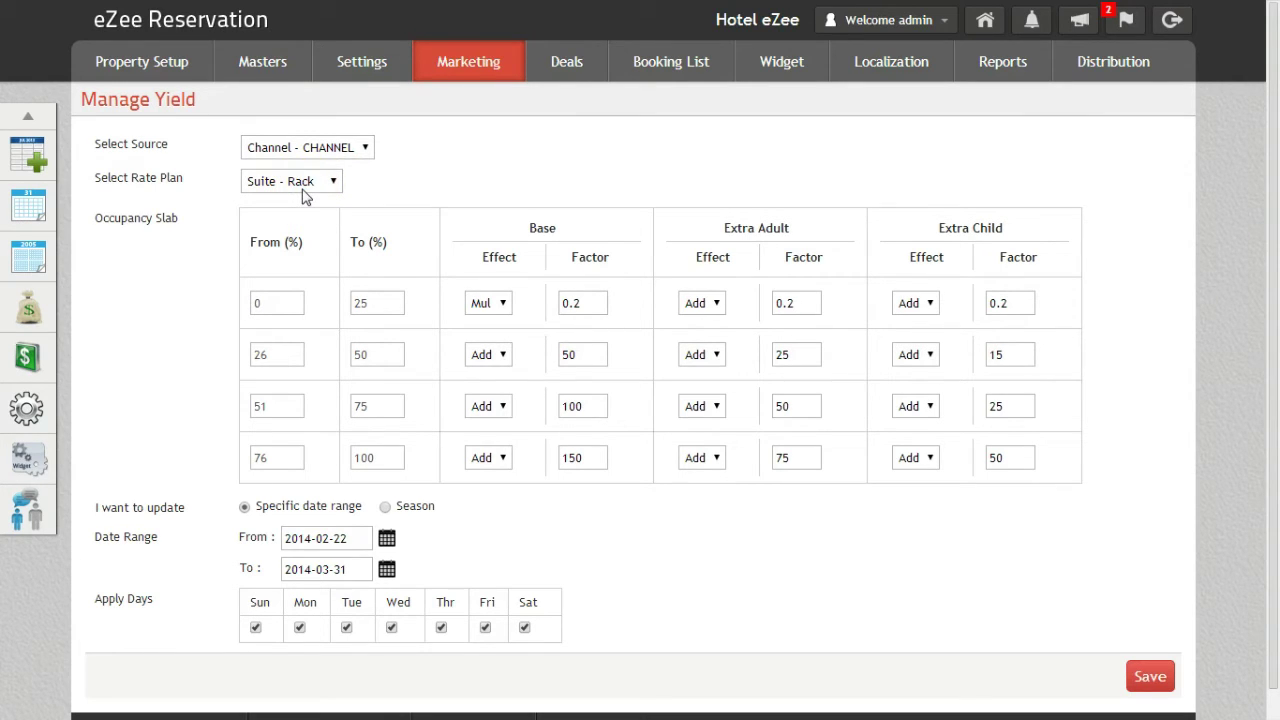
left_click(305, 190)
left_click(304, 190)
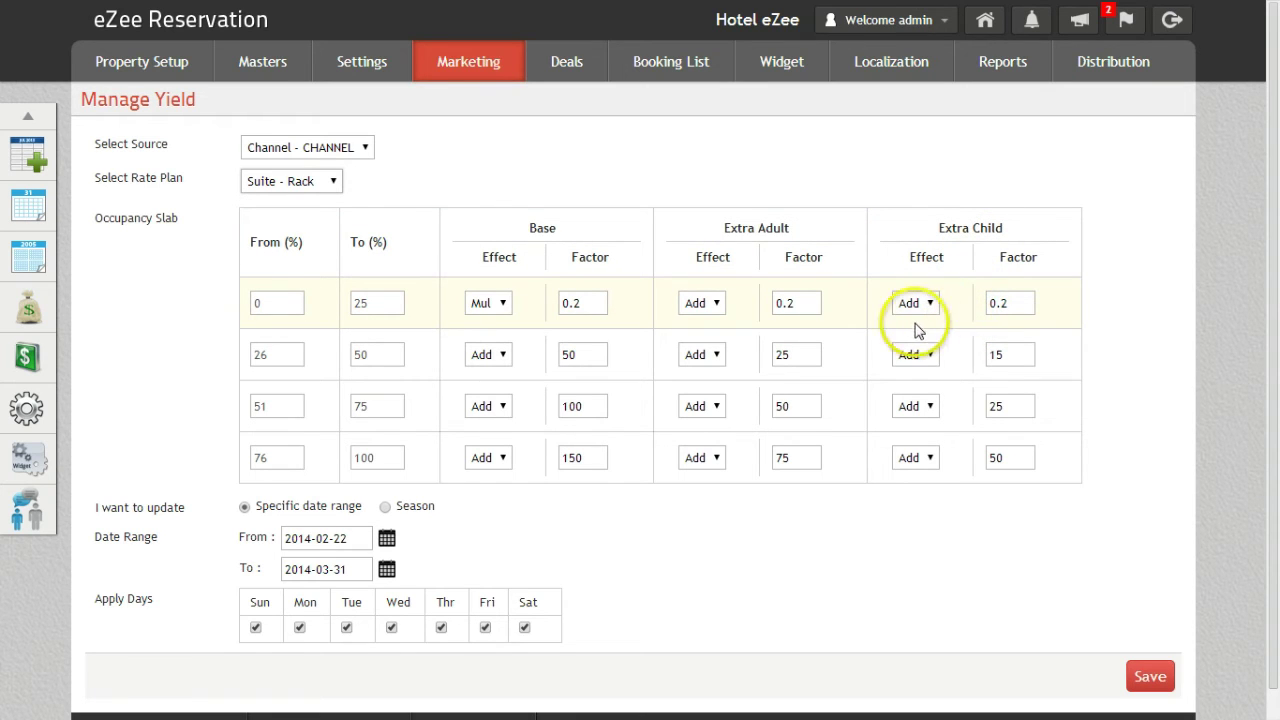
left_click(497, 306)
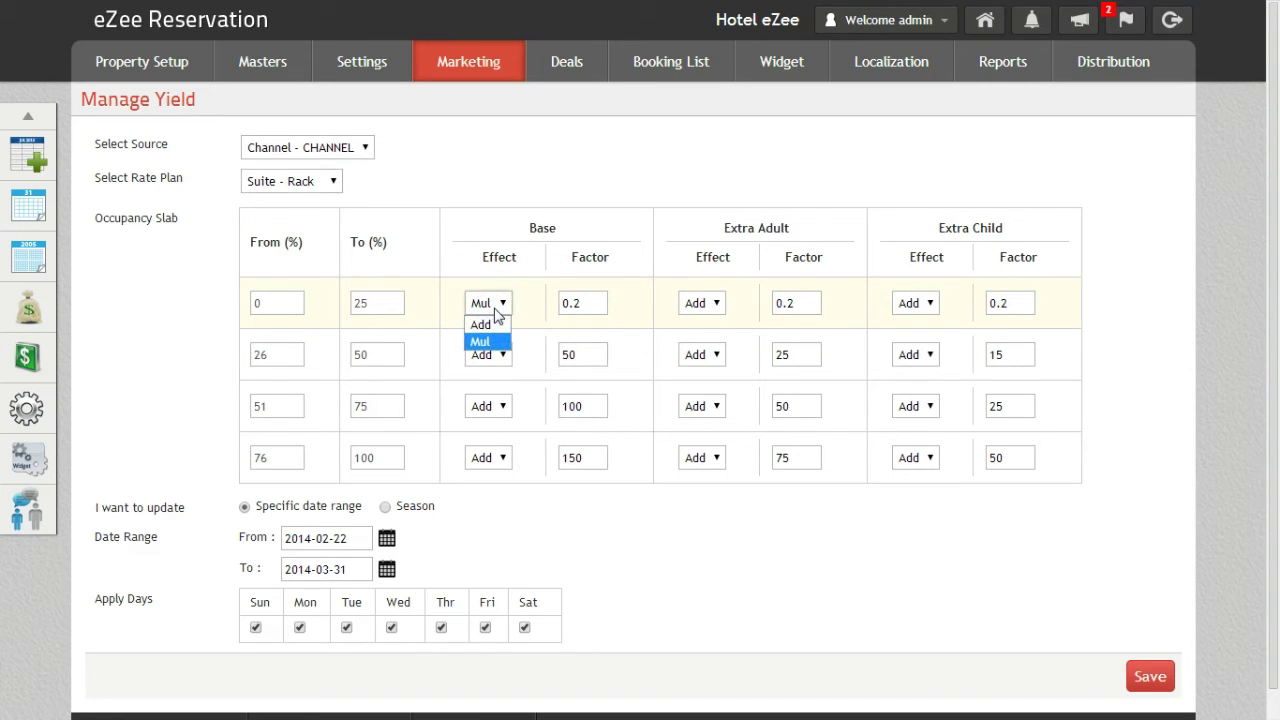
left_click(497, 313)
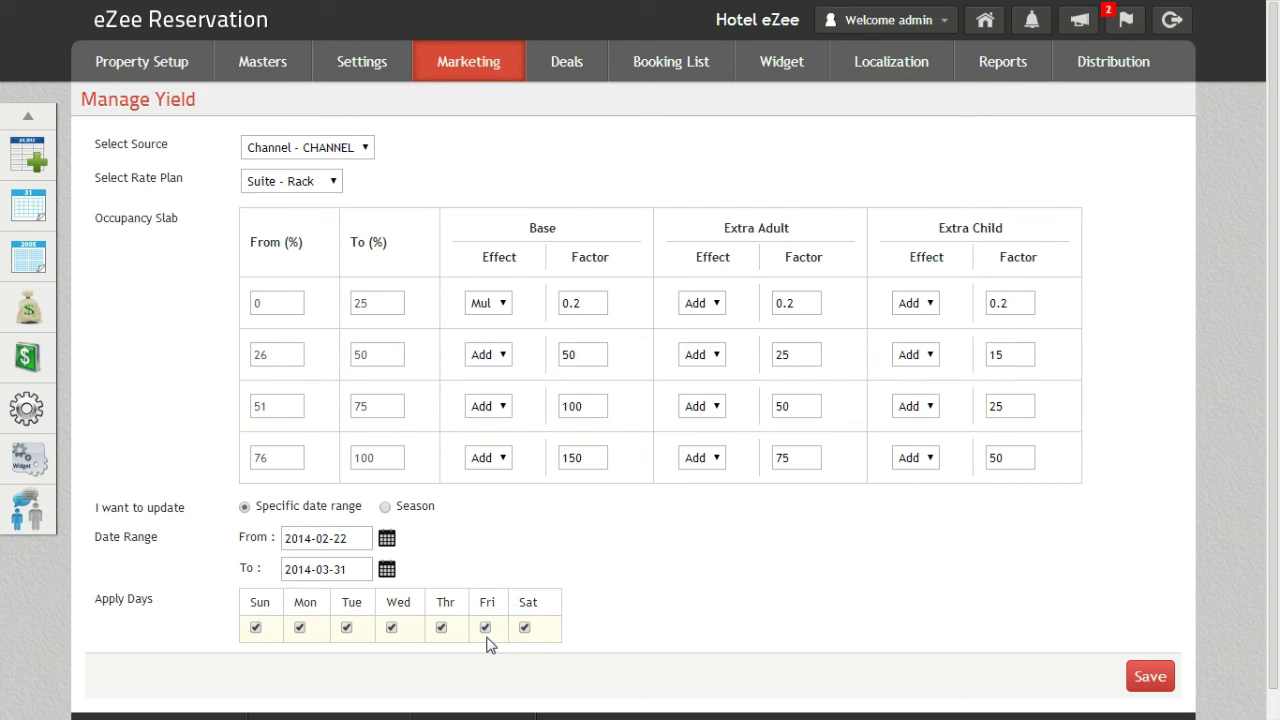
Generate the Yield Report for source Channel - CHANNEL and month Mar - 2014
mouse_move(460, 57)
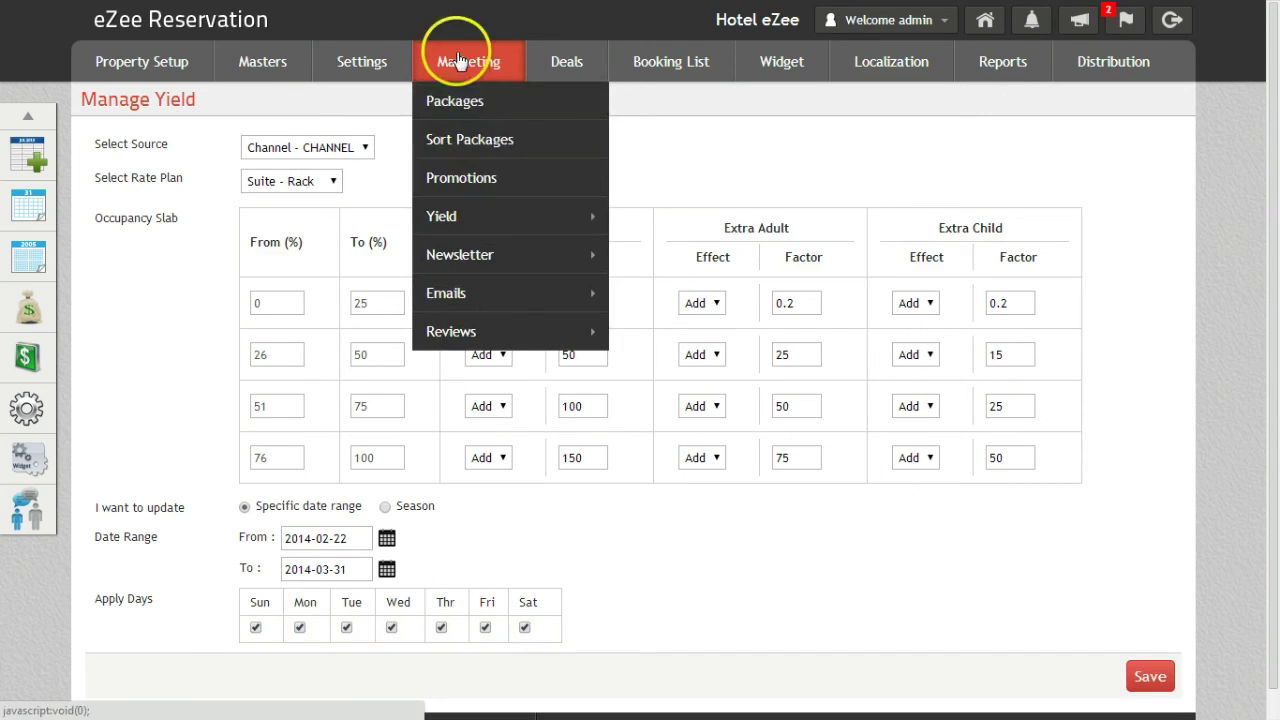
mouse_move(491, 222)
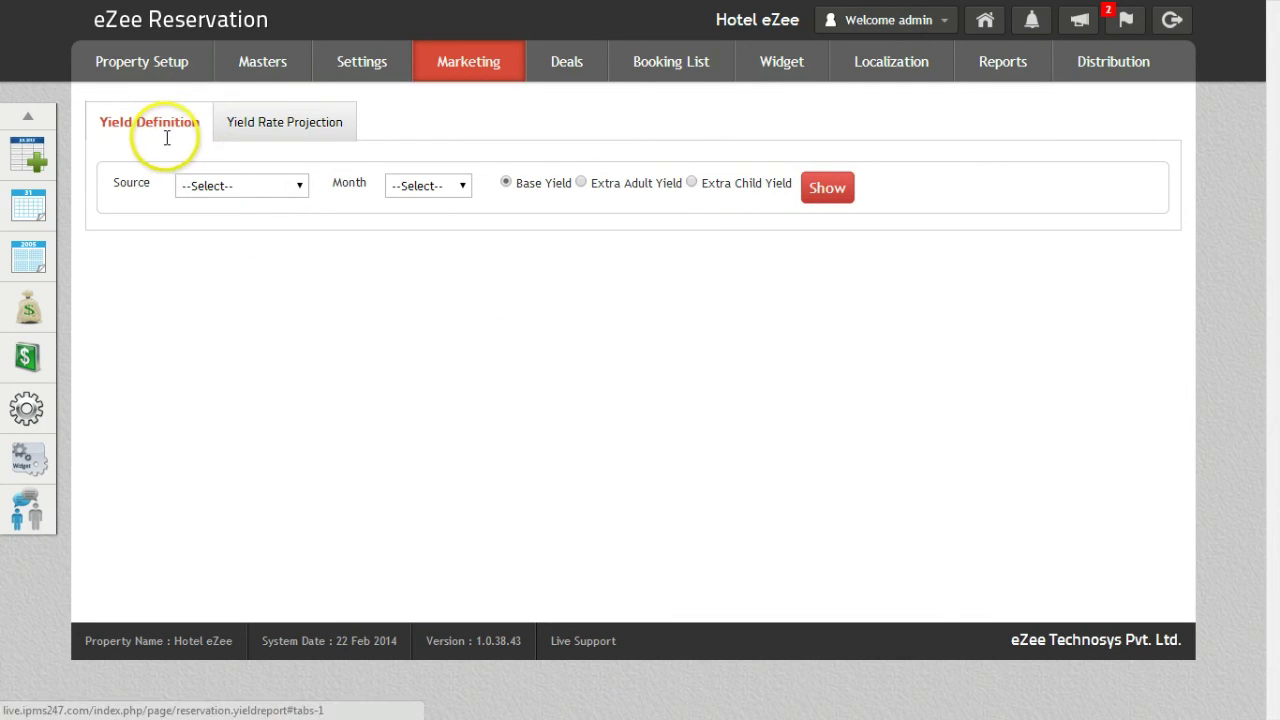
left_click(210, 186)
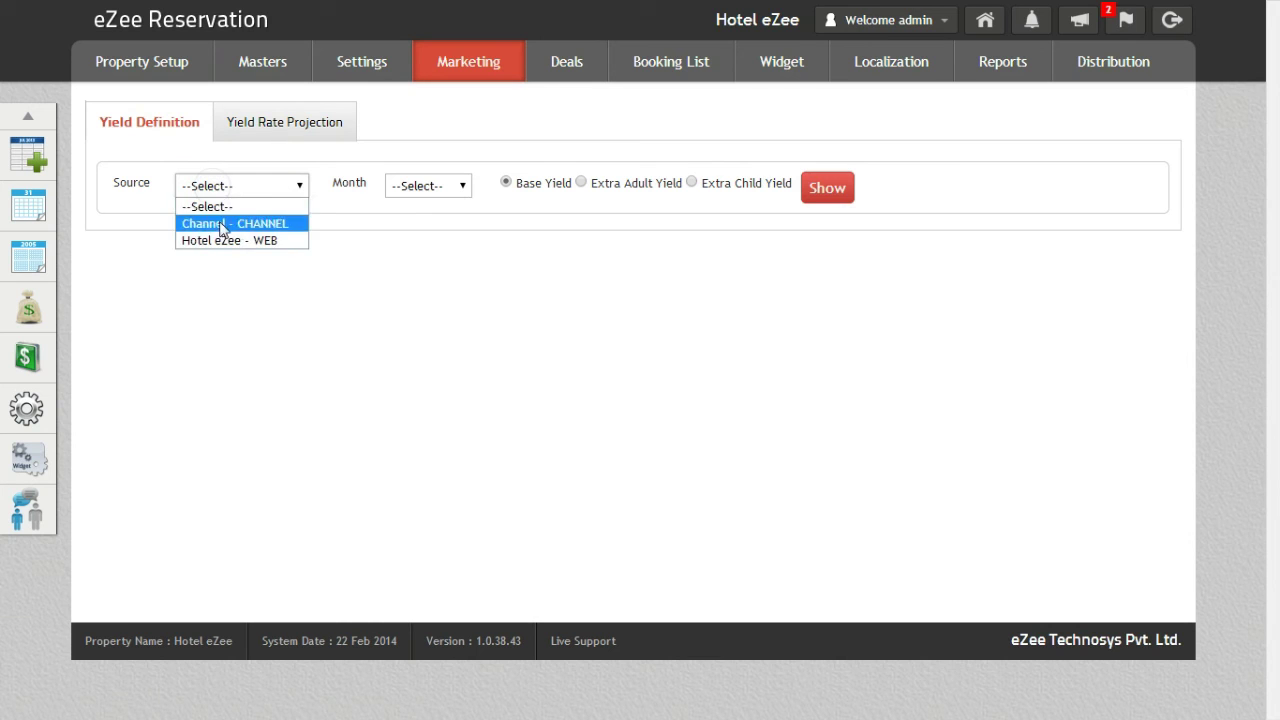
left_click(221, 224)
left_click(463, 185)
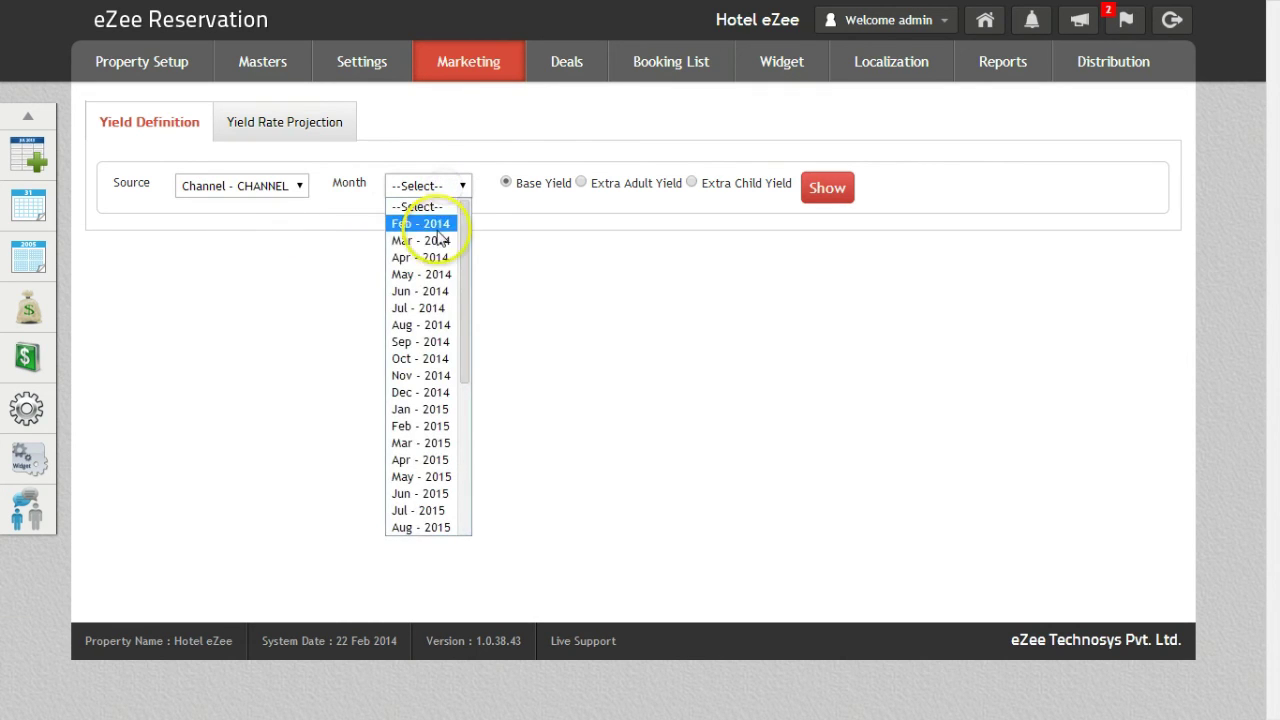
left_click(440, 240)
left_click(811, 198)
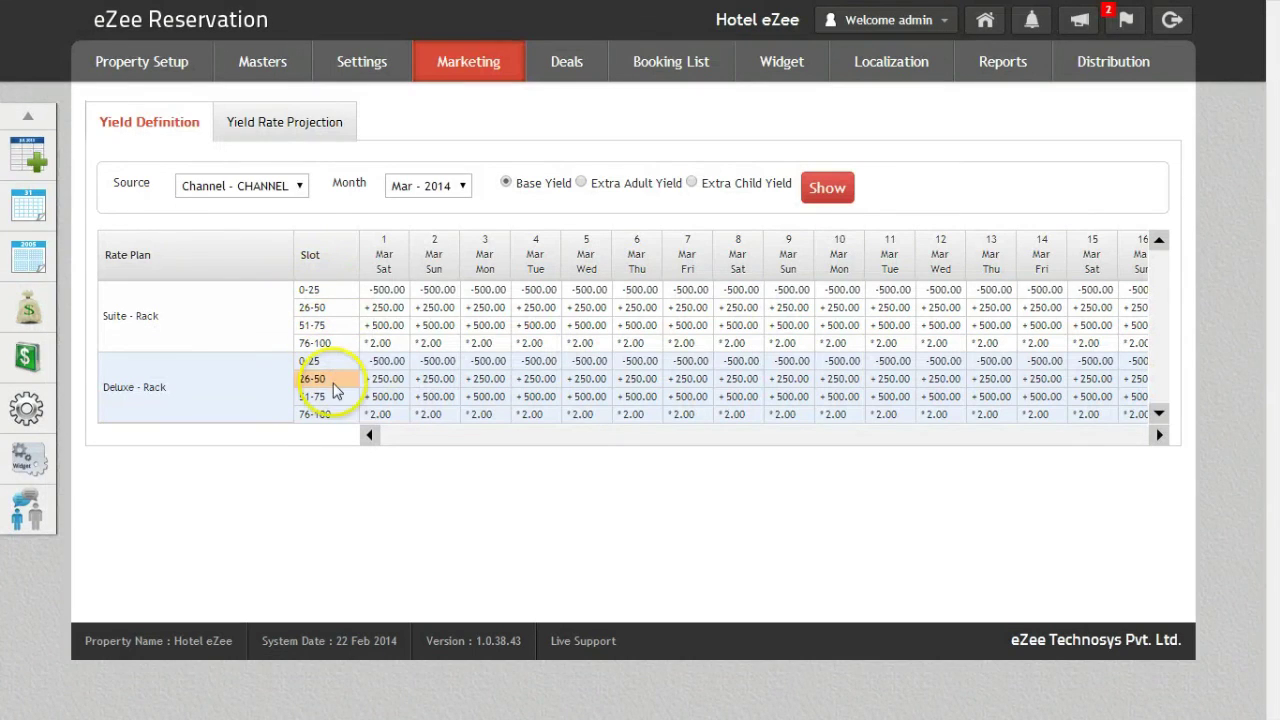
Show the Yield Rate Projection for Channel - CHANNEL in Mar - 2014 (Suite - Rack 25000.00, Deluxe - Rack 23000.00)
left_click(334, 122)
left_click(268, 192)
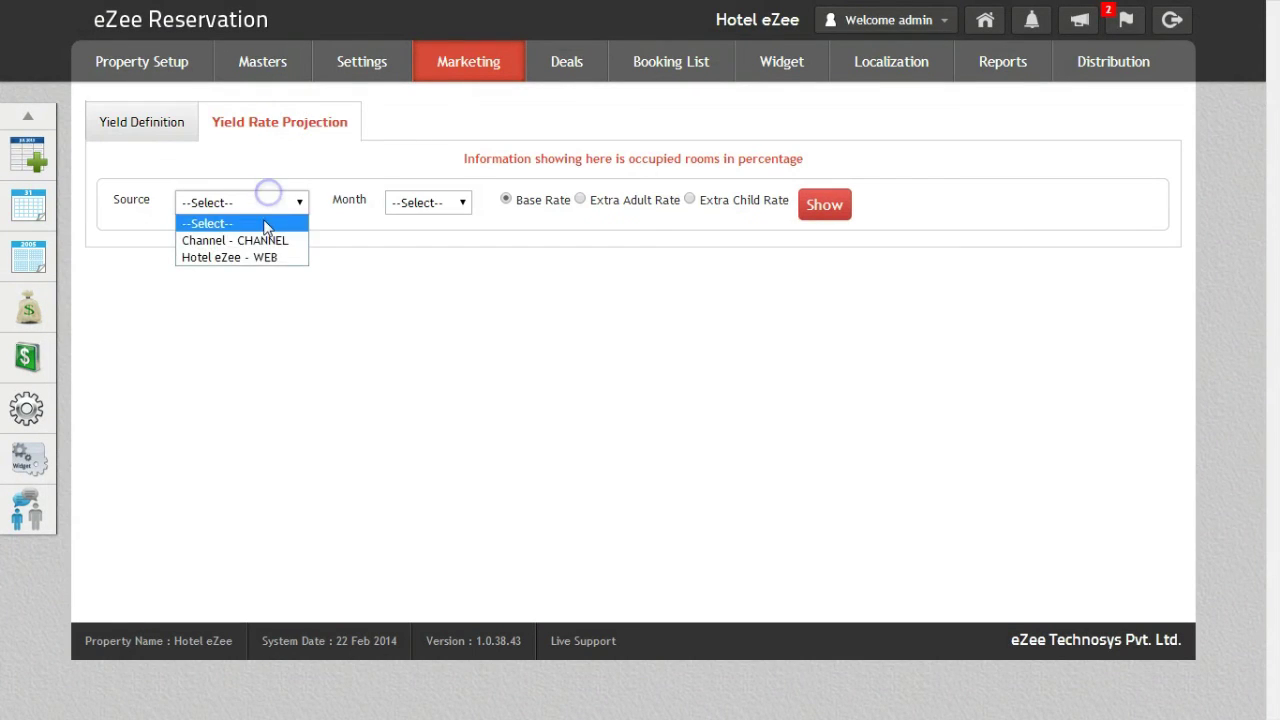
left_click(263, 241)
left_click(443, 200)
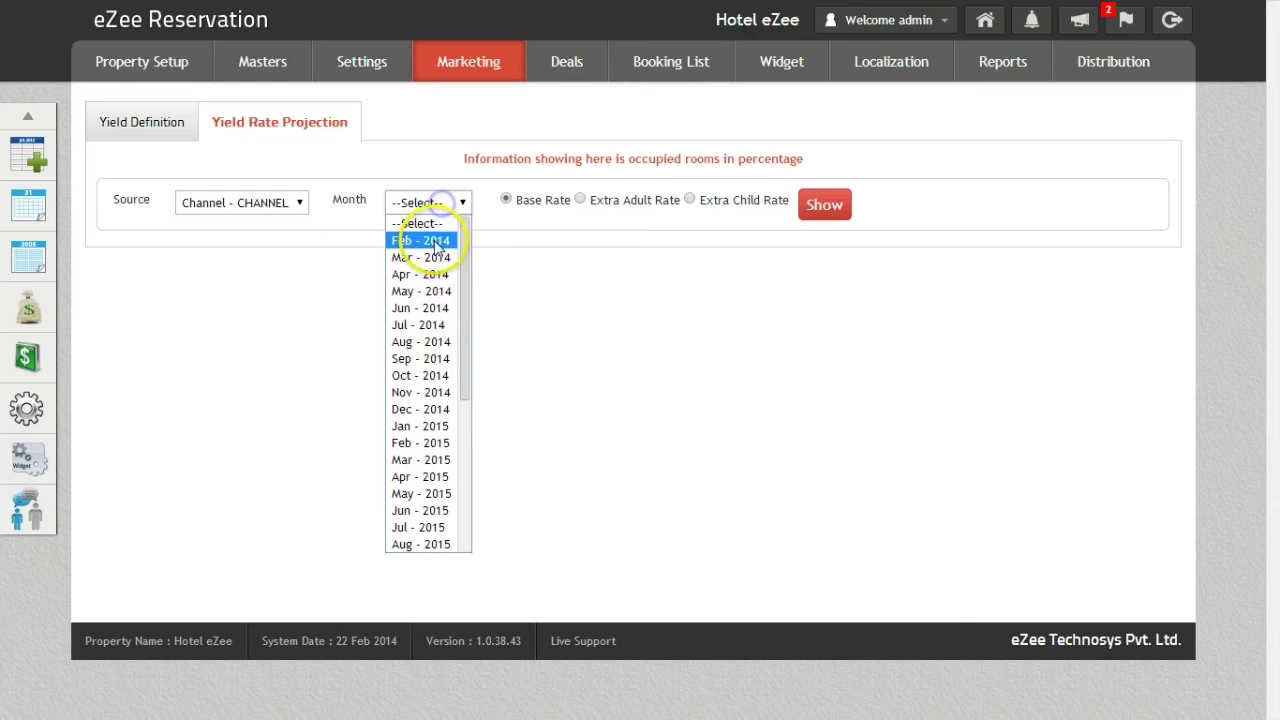
left_click(431, 257)
left_click(831, 214)
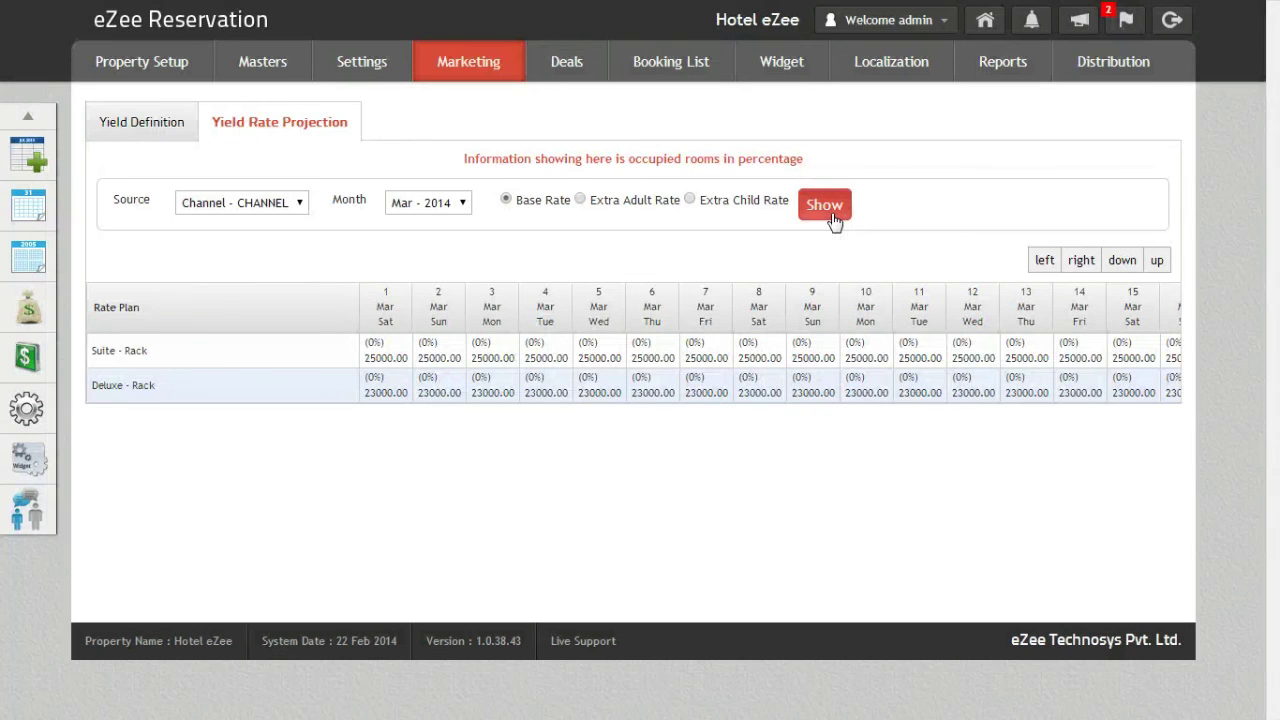
left_click(529, 464)
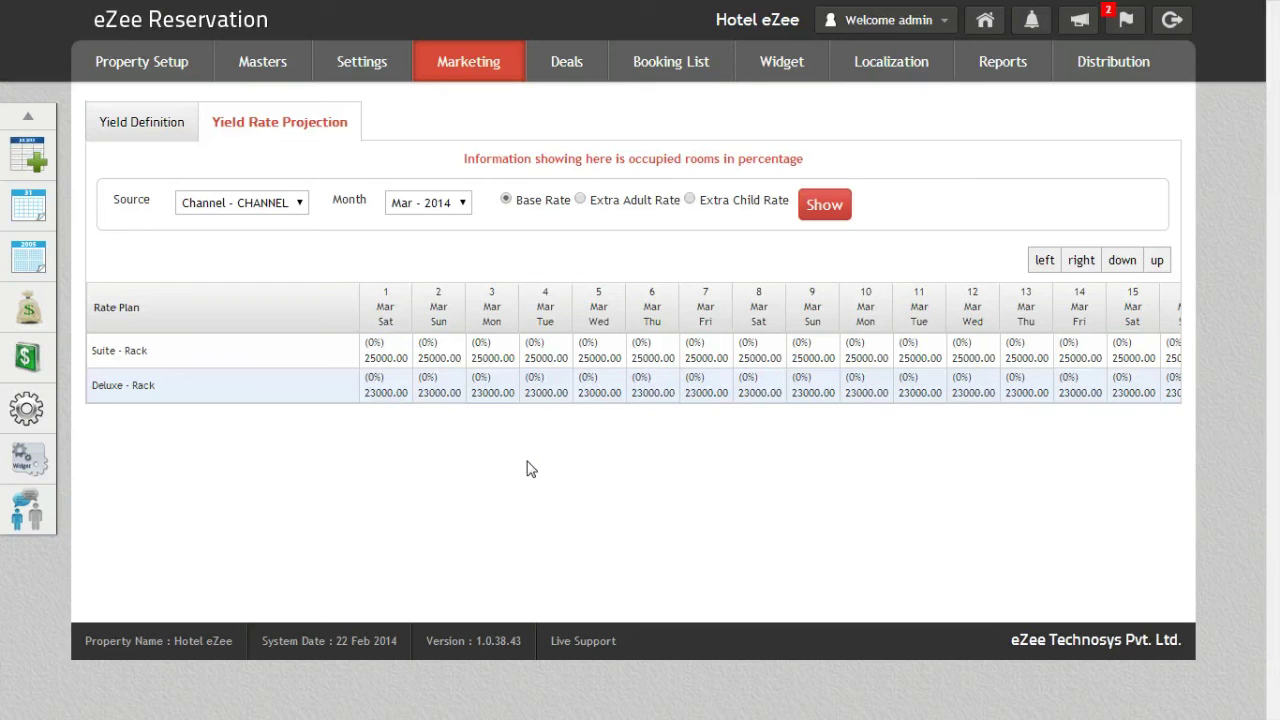